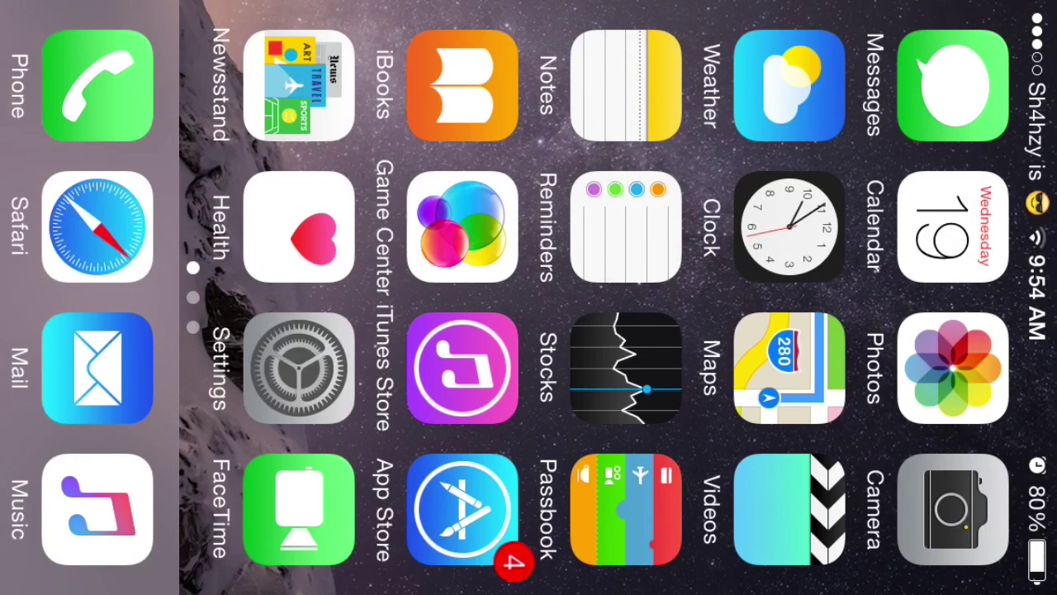
Swipe to the Home Screen page with Extras, Cydia and Xmodgames, and launch Cydia
{"action": "left_click_drag", "start_coordinate": [529, 454], "coordinate": [529, 124]}
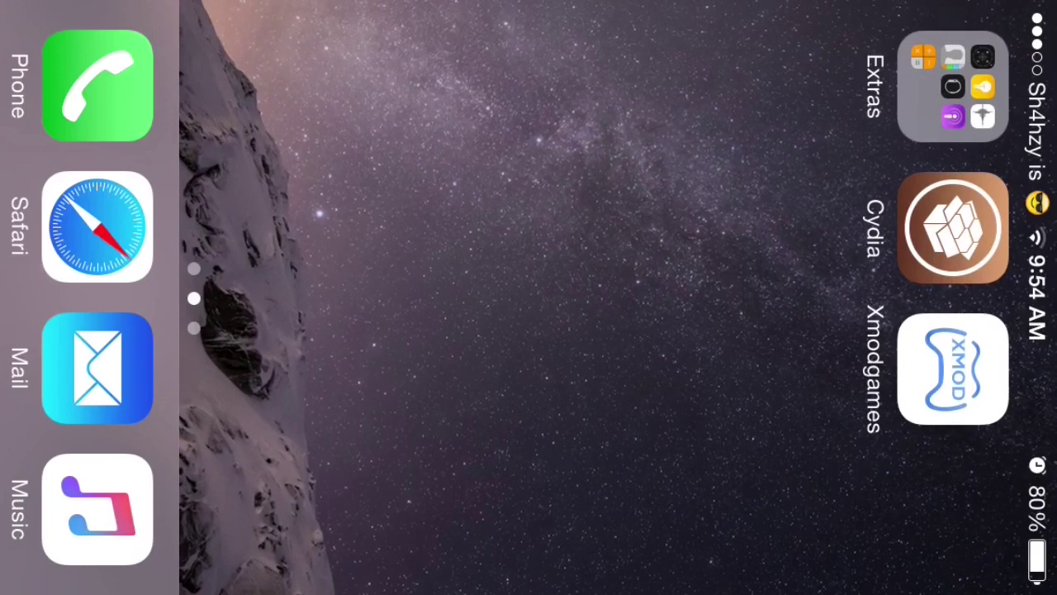
{"action": "mouse_move", "coordinate": [529, 166]}
{"action": "left_mouse_down"}
{"action": "mouse_move", "coordinate": [528, 462]}
{"action": "mouse_move", "coordinate": [529, 166]}
{"action": "left_mouse_up"}
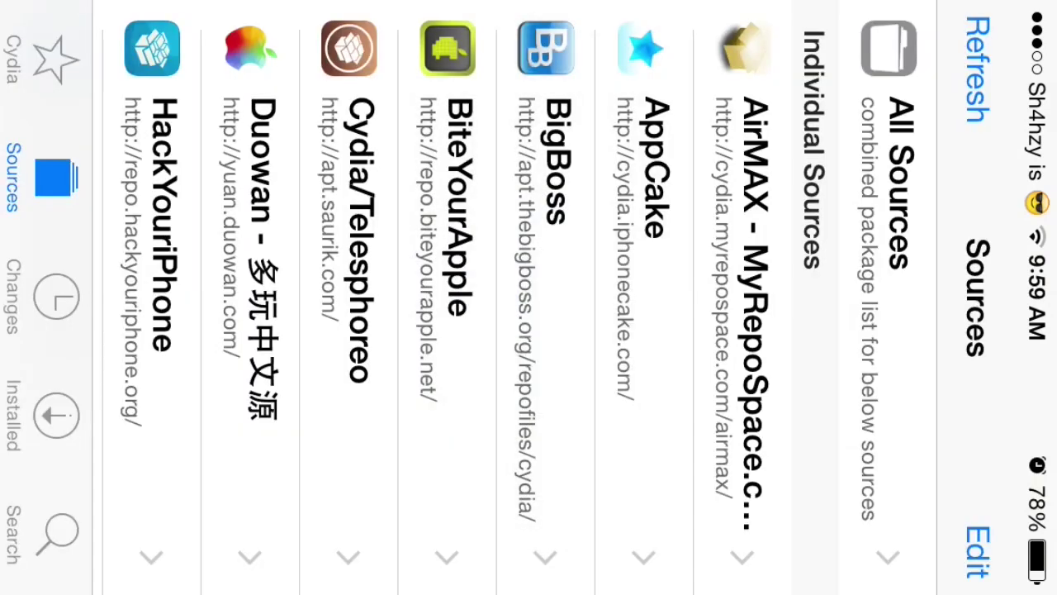
Show Cydia's Home page with the Welcome to Cydia overview
{"action": "left_click", "coordinate": [55, 58]}
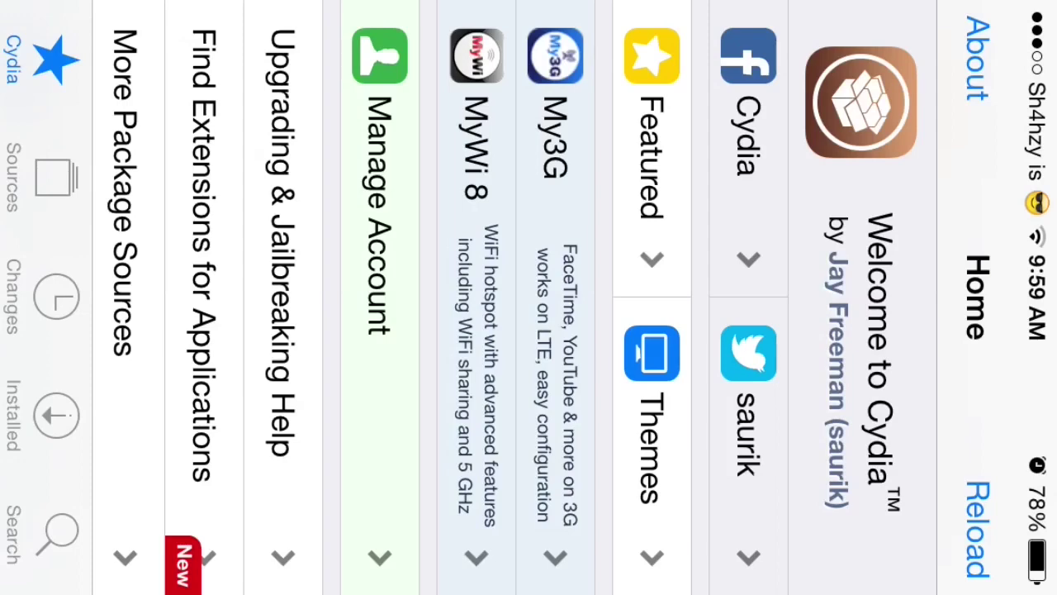
Browse the Sources list and start adding a source, then cancel without changes
{"action": "left_click", "coordinate": [56, 177]}
{"action": "scroll", "coordinate": [488, 306], "scroll_direction": "down", "scroll_amount": 5}
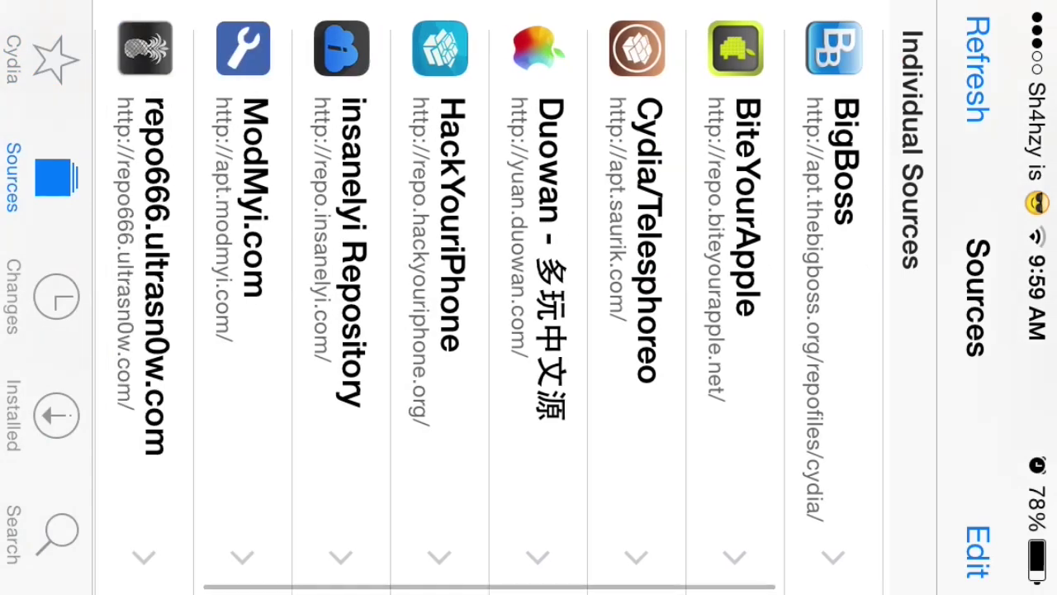
{"action": "scroll", "coordinate": [488, 306], "scroll_direction": "down", "scroll_amount": 2}
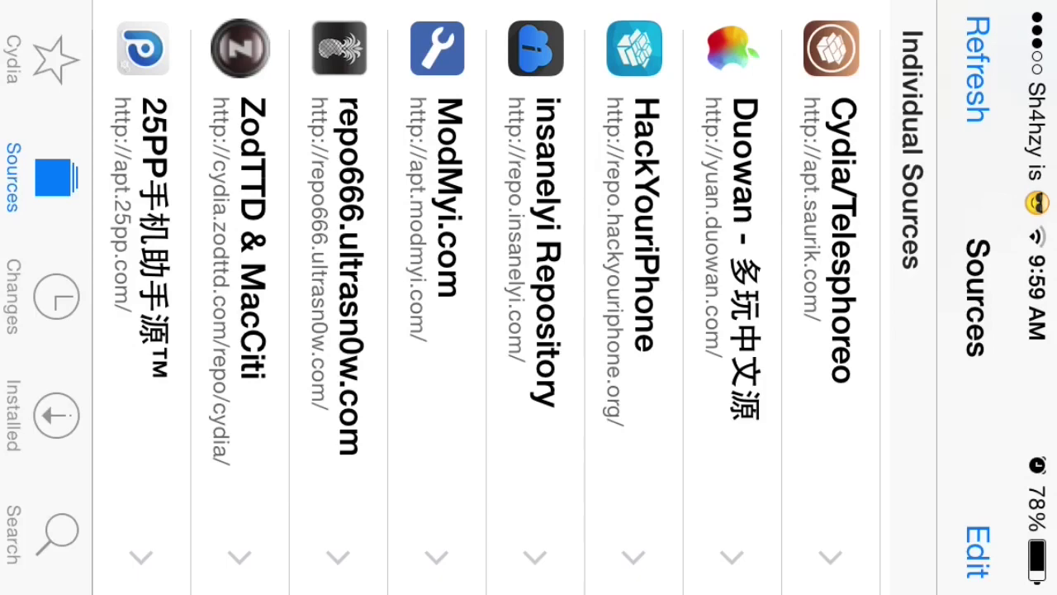
{"action": "left_click", "coordinate": [978, 552]}
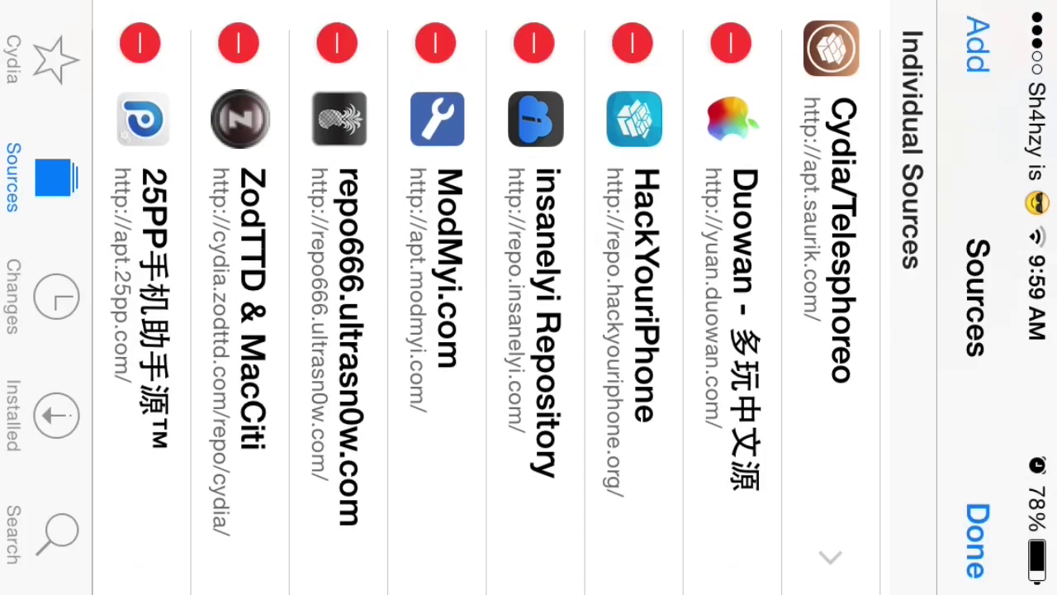
{"action": "left_click", "coordinate": [977, 43]}
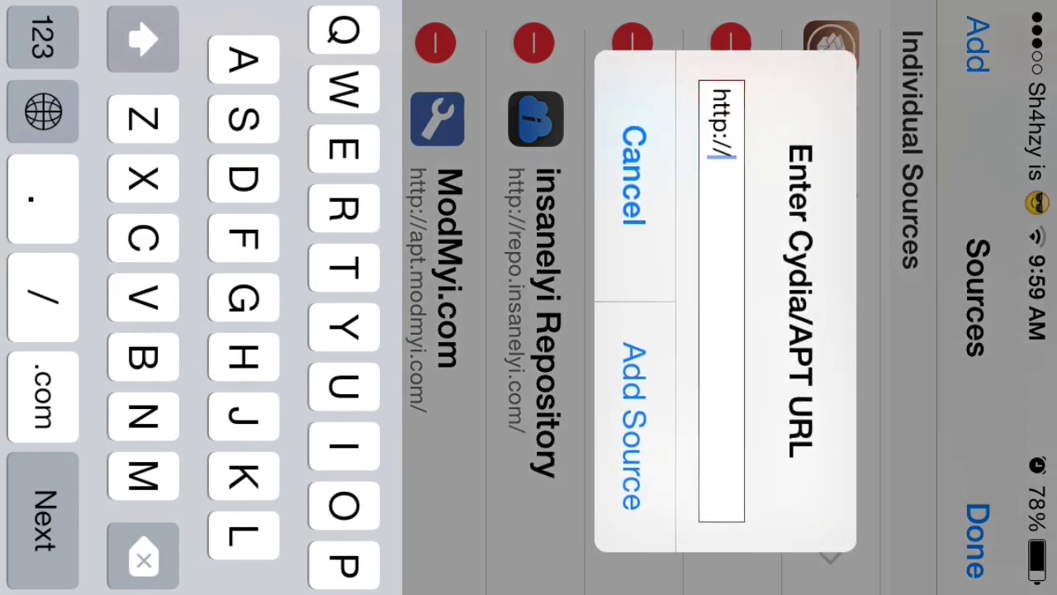
{"action": "left_click", "coordinate": [635, 173]}
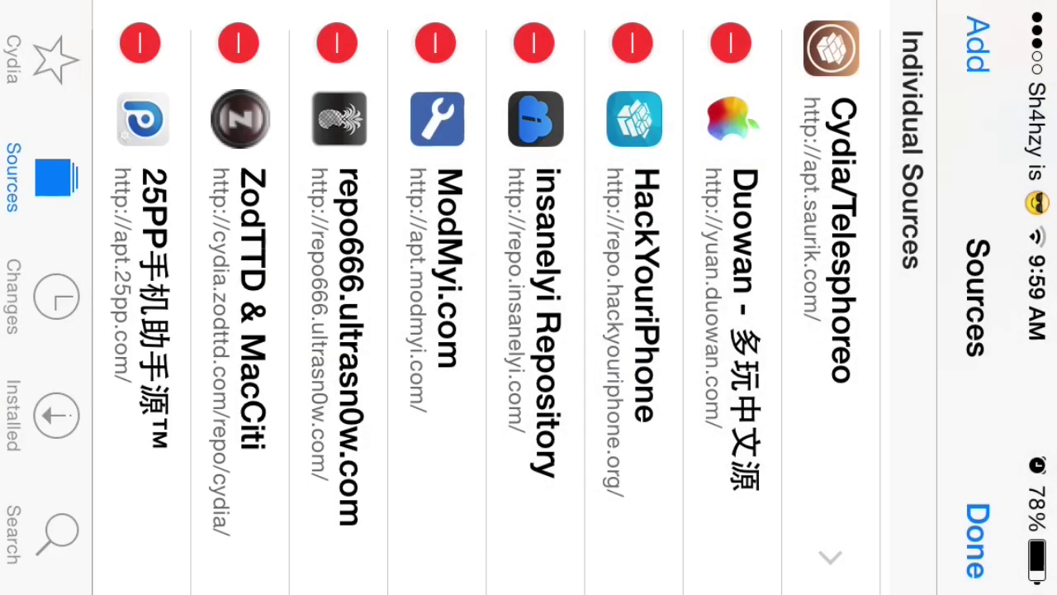
{"action": "left_click", "coordinate": [977, 539]}
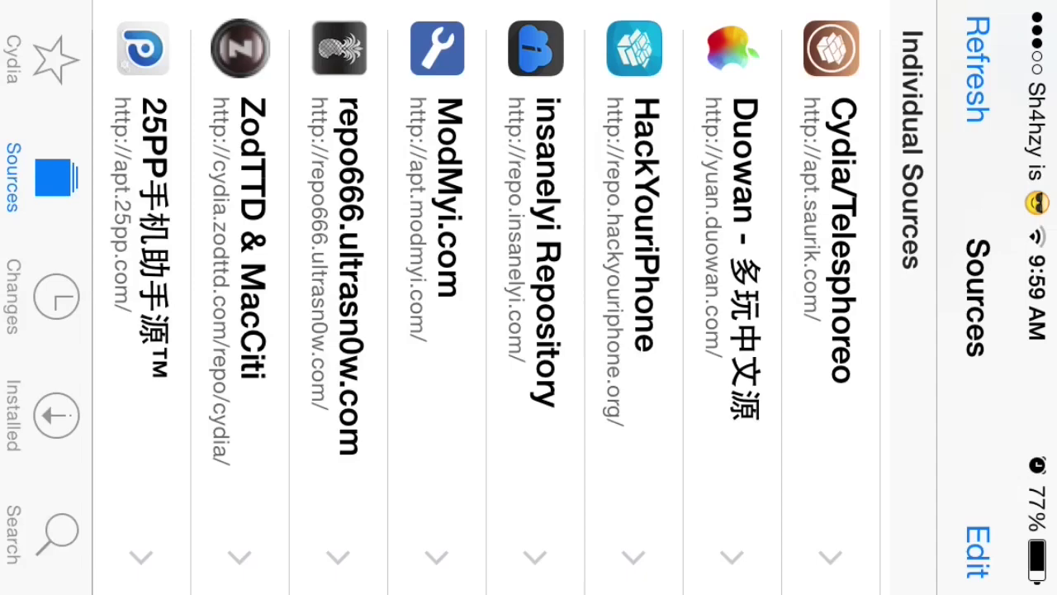
Browse All Packages from the 25PP source
{"action": "left_click", "coordinate": [141, 297]}
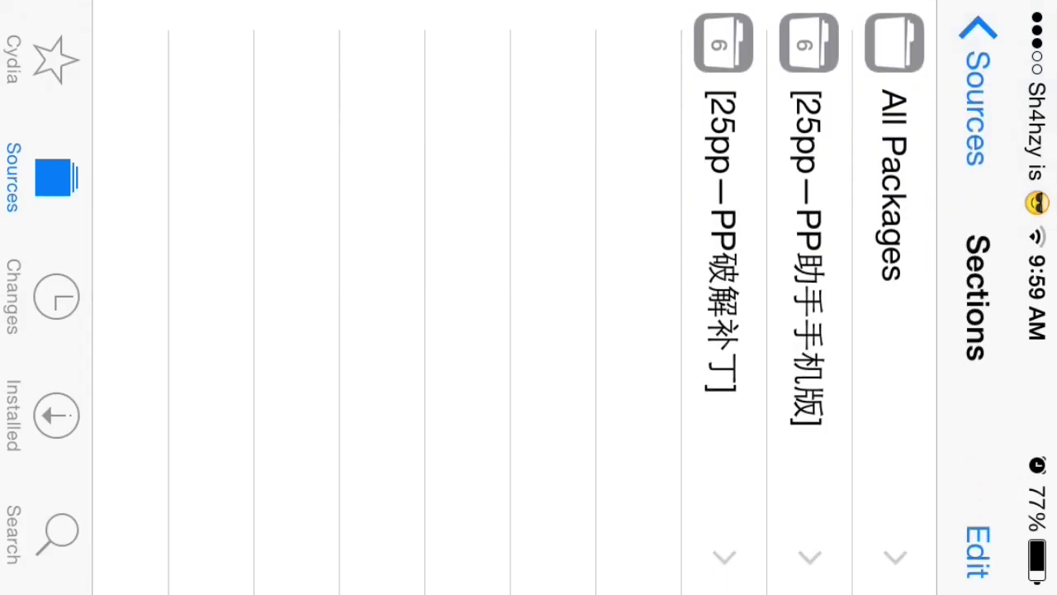
{"action": "left_click", "coordinate": [895, 182]}
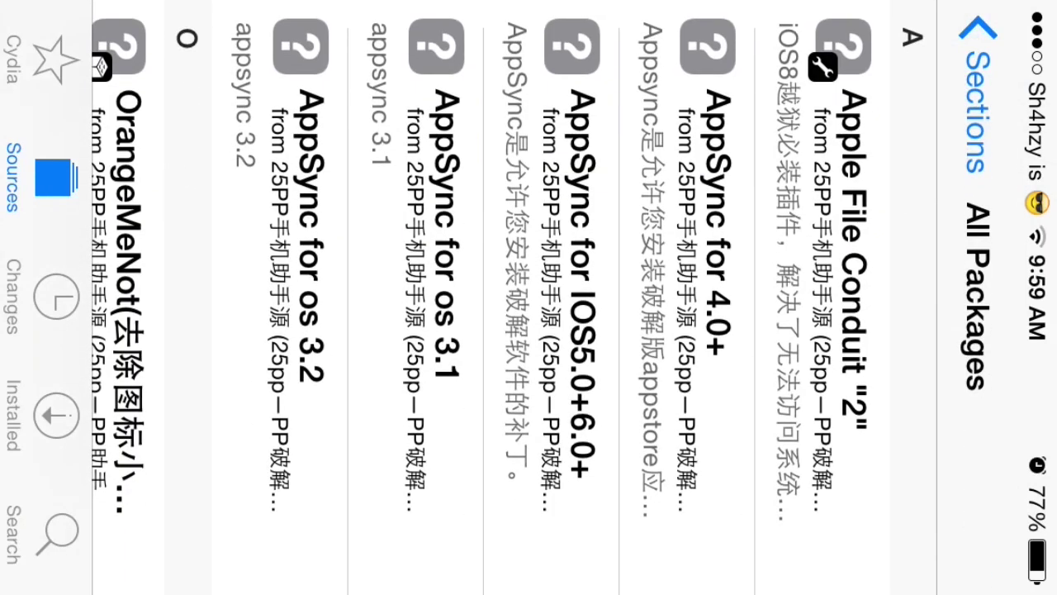
{"action": "scroll", "coordinate": [513, 298], "scroll_direction": "down", "scroll_amount": 5}
{"action": "scroll", "coordinate": [512, 297], "scroll_direction": "down", "scroll_amount": 5}
{"action": "scroll", "coordinate": [512, 297], "scroll_direction": "up", "scroll_amount": 5}
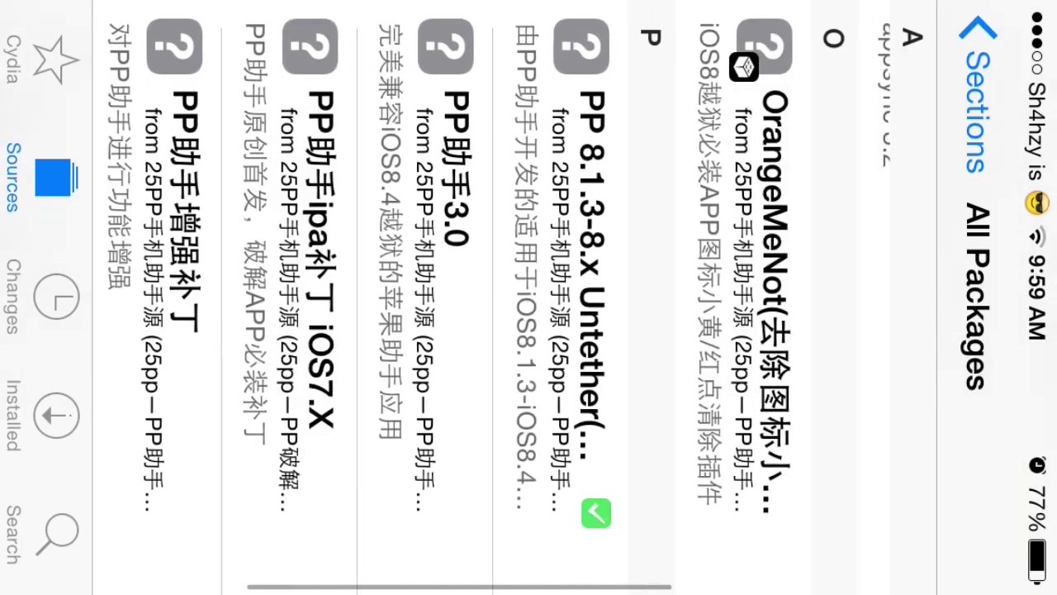
{"action": "scroll", "coordinate": [512, 297], "scroll_direction": "down", "scroll_amount": 5}
{"action": "scroll", "coordinate": [512, 297], "scroll_direction": "up", "scroll_amount": 6}
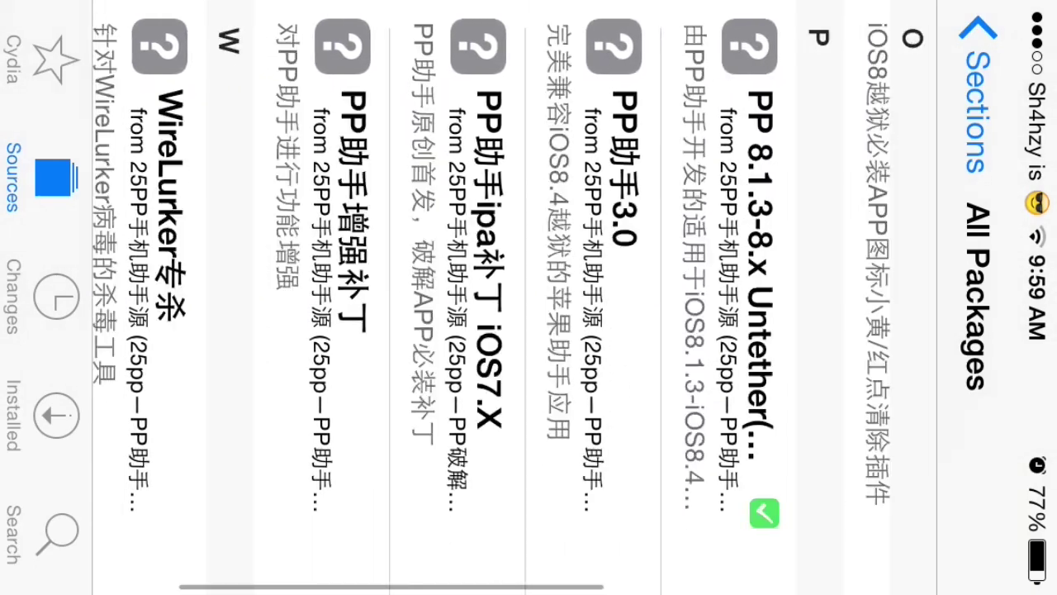
{"action": "scroll", "coordinate": [512, 298], "scroll_direction": "up", "scroll_amount": 5}
Return from the 25PP source to the Sources list and scroll through it
{"action": "left_click", "coordinate": [979, 99]}
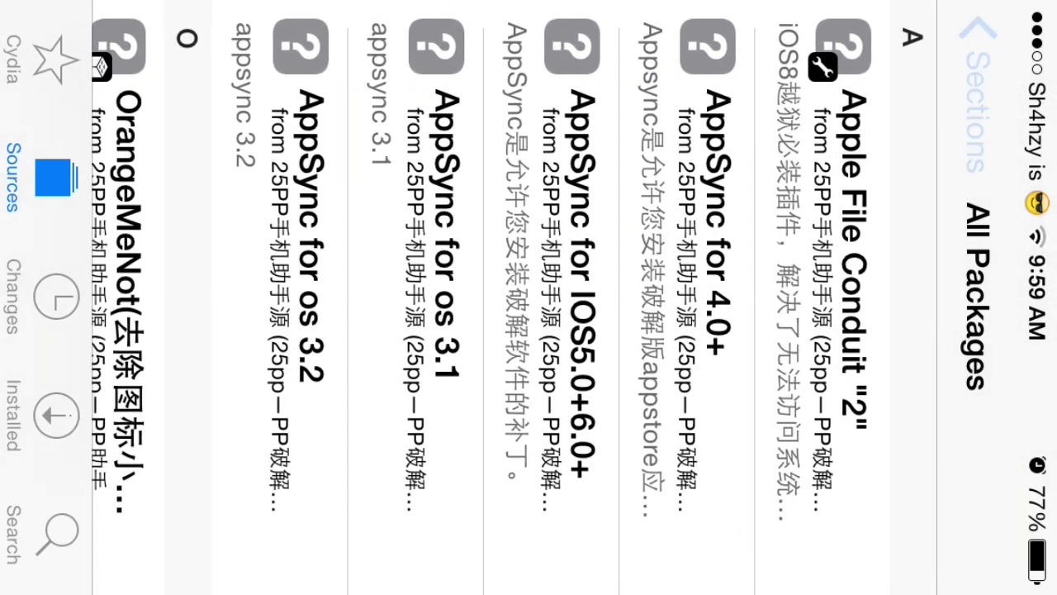
{"action": "left_click", "coordinate": [979, 91]}
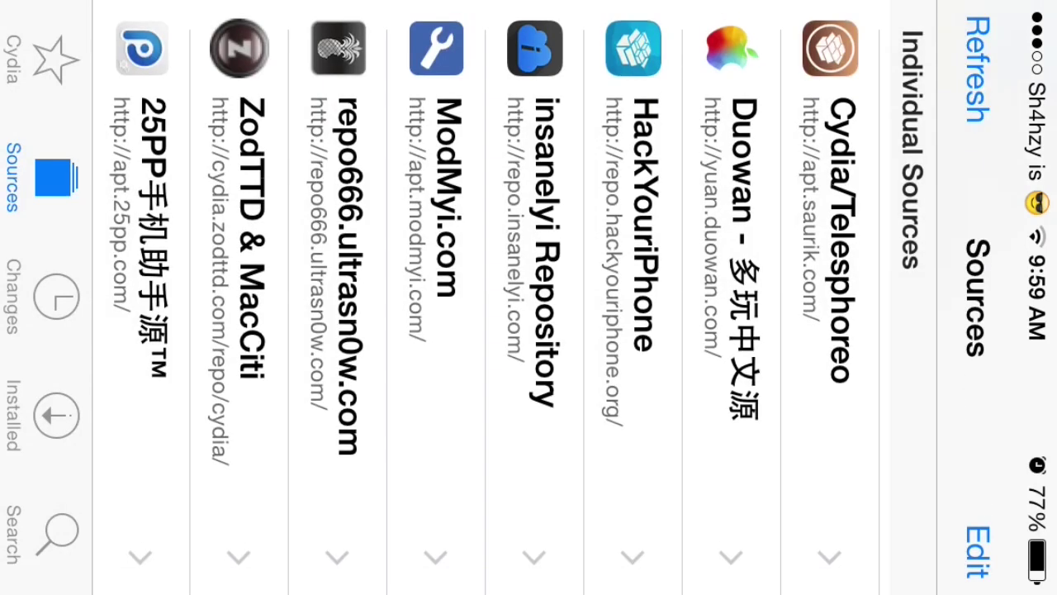
{"action": "scroll", "coordinate": [491, 297], "scroll_direction": "up", "scroll_amount": 2}
{"action": "scroll", "coordinate": [491, 297], "scroll_direction": "down", "scroll_amount": 2}
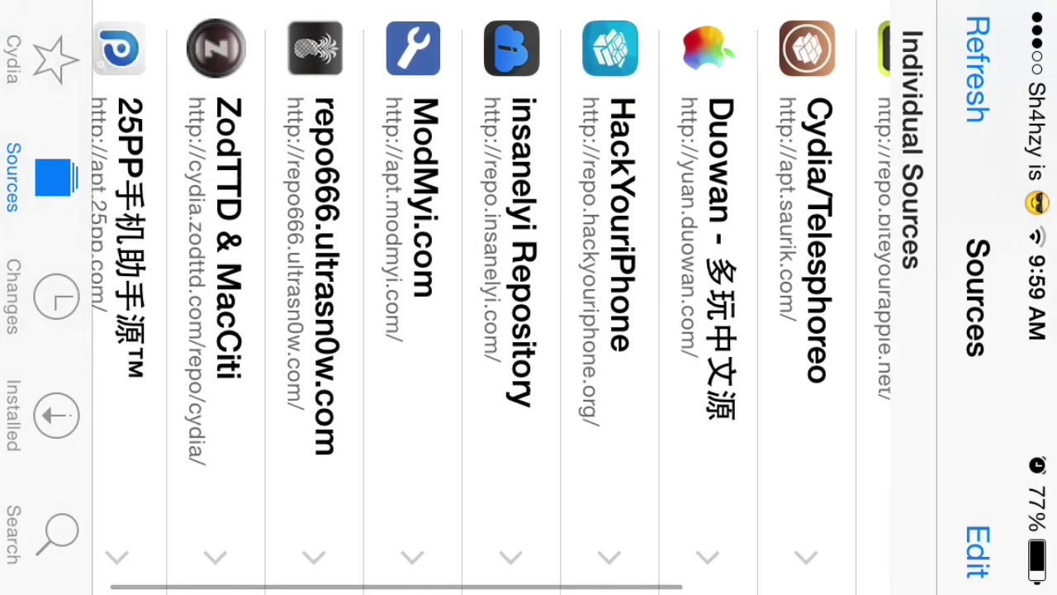
{"action": "scroll", "coordinate": [487, 298], "scroll_direction": "up", "scroll_amount": 3}
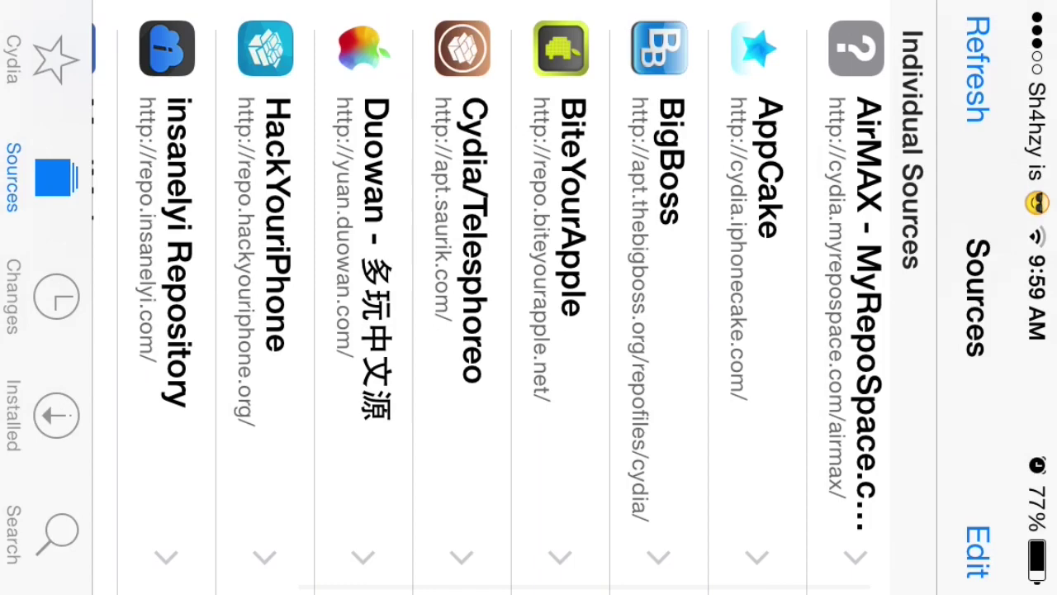
{"action": "scroll", "coordinate": [487, 298], "scroll_direction": "down", "scroll_amount": 3}
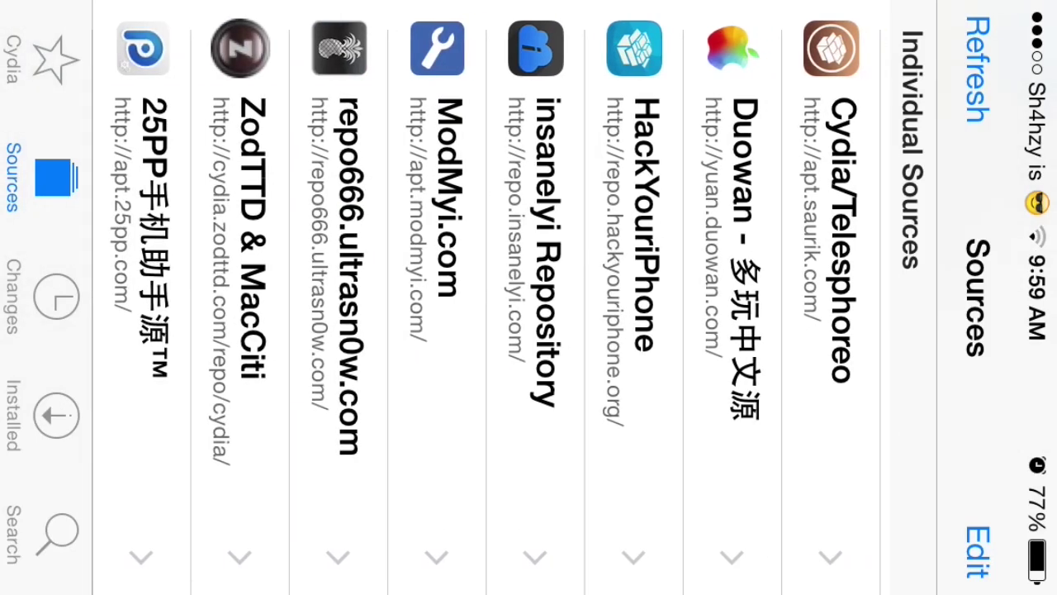
Add the source apt.xmodgames.com/ to Cydia
{"action": "left_click", "coordinate": [977, 552]}
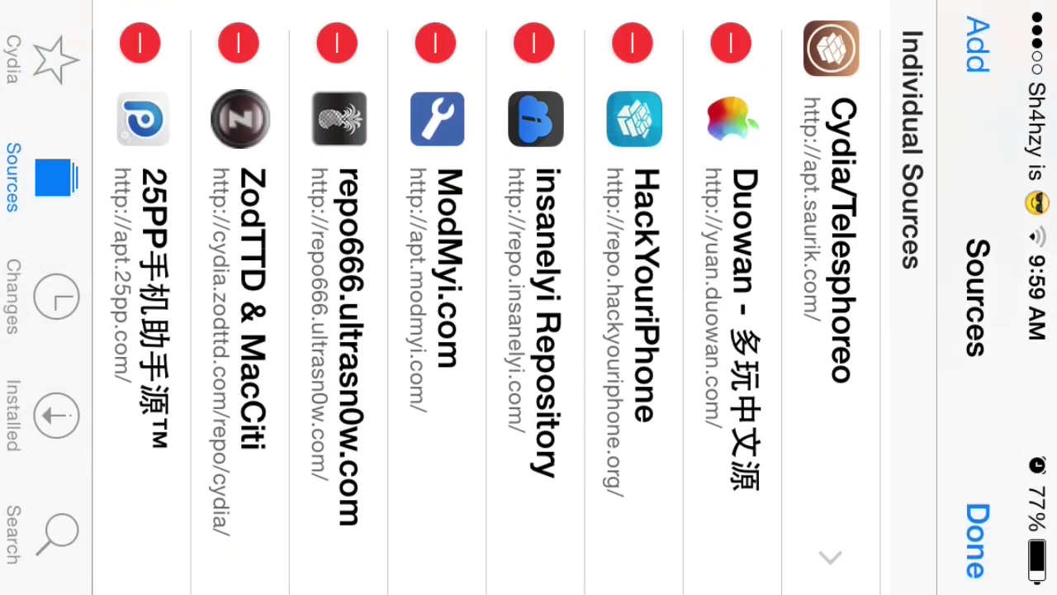
{"action": "left_click", "coordinate": [977, 42]}
{"action": "type", "text": "ap"}
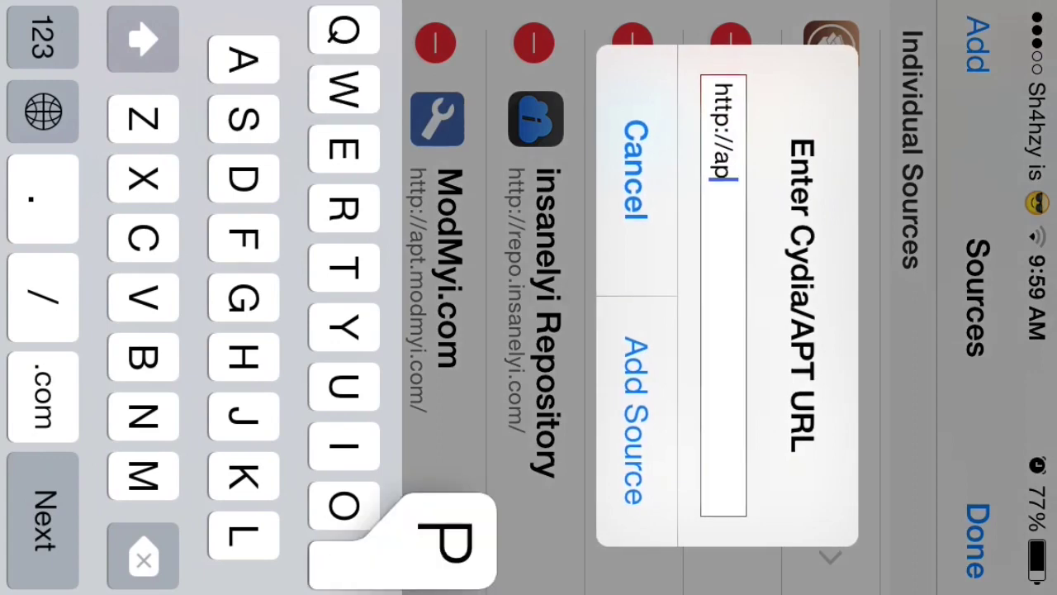
{"action": "type", "text": "t.xm"}
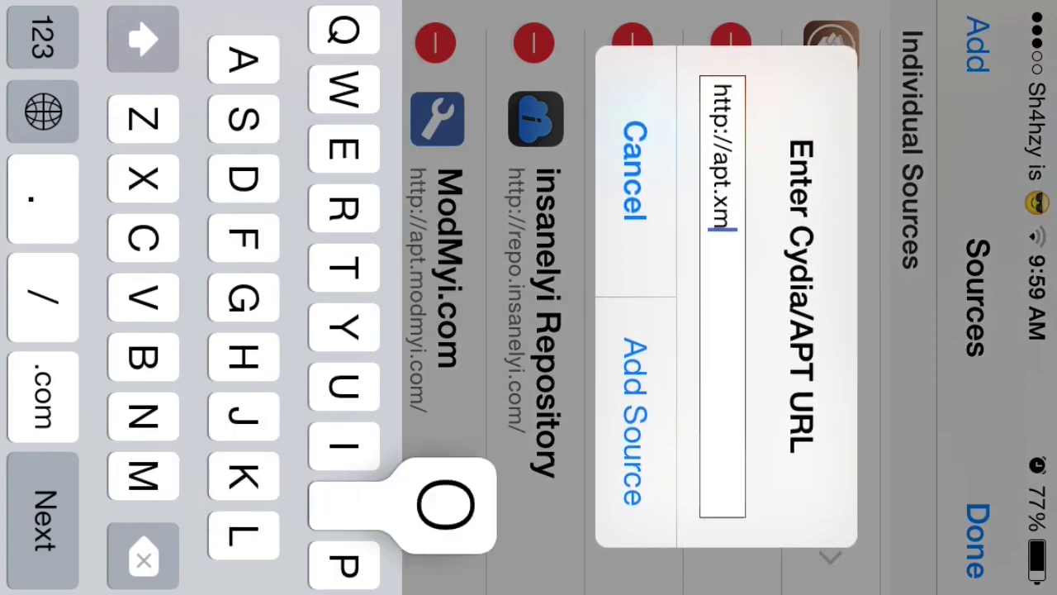
{"action": "type", "text": "odgames"}
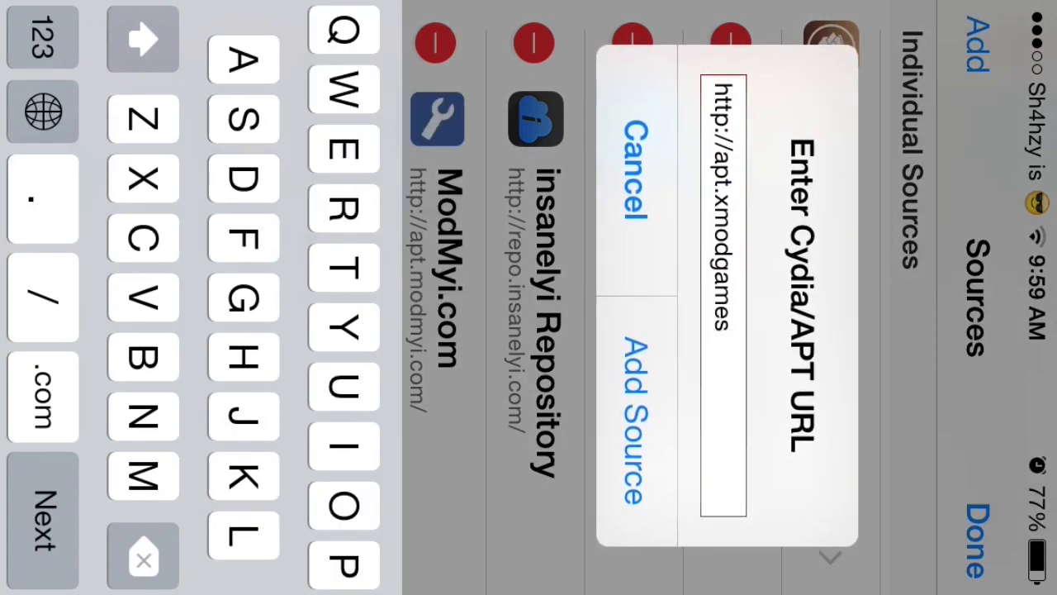
{"action": "type", "text": ".com/"}
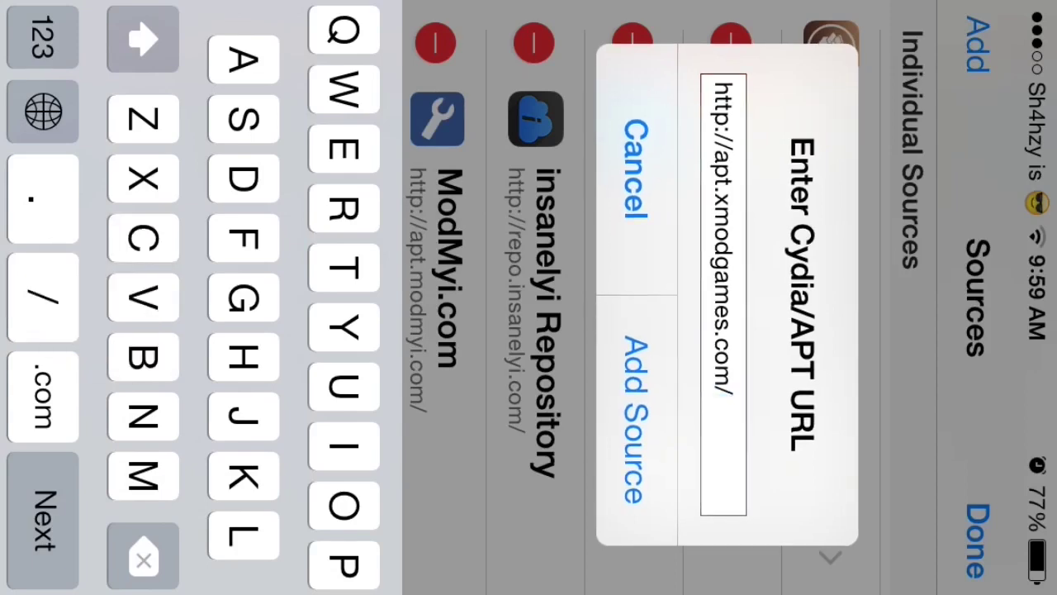
{"action": "left_click", "coordinate": [636, 421]}
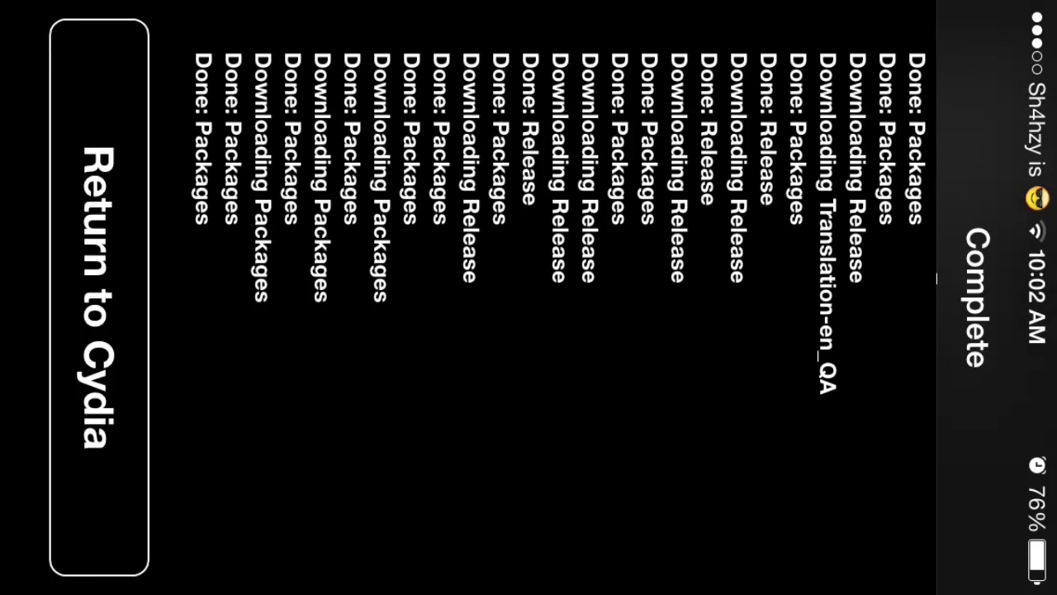
Open the XModGames package under the XModGames source's Development section
{"action": "left_click", "coordinate": [99, 298]}
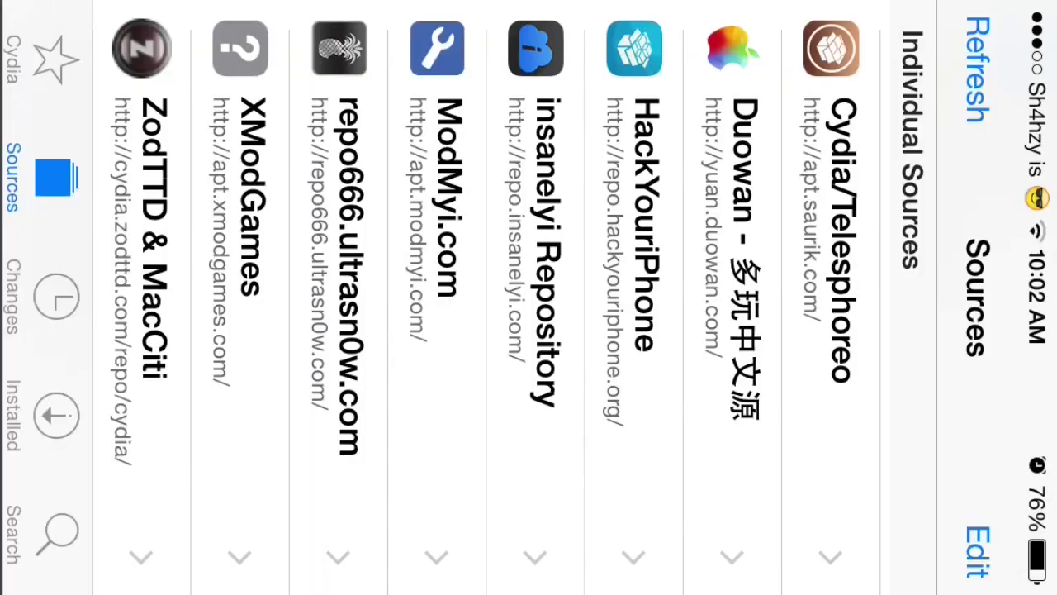
{"action": "scroll", "coordinate": [496, 298], "scroll_direction": "down", "scroll_amount": 2}
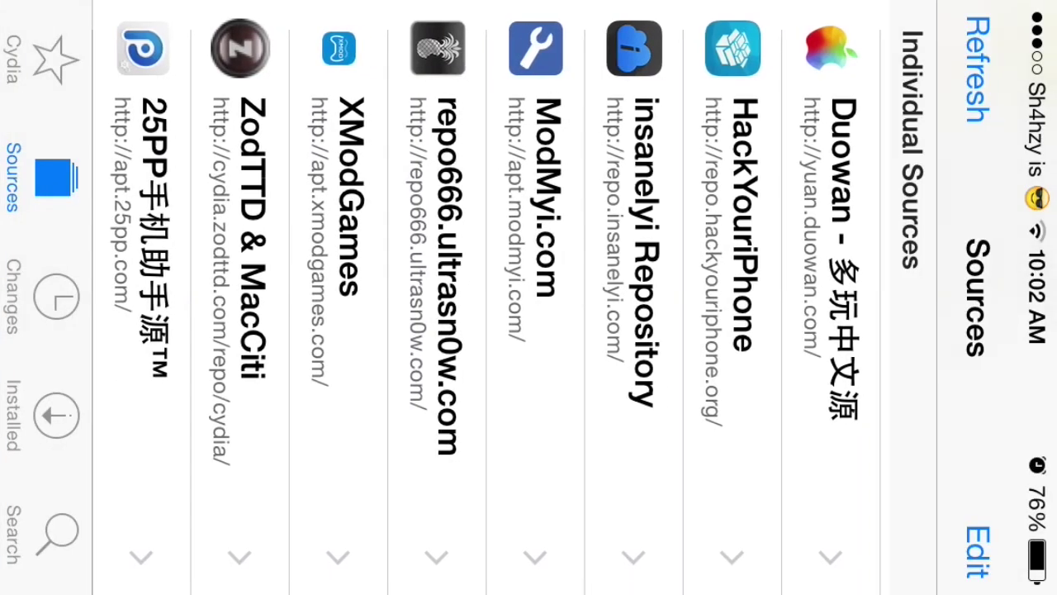
{"action": "left_click", "coordinate": [339, 240]}
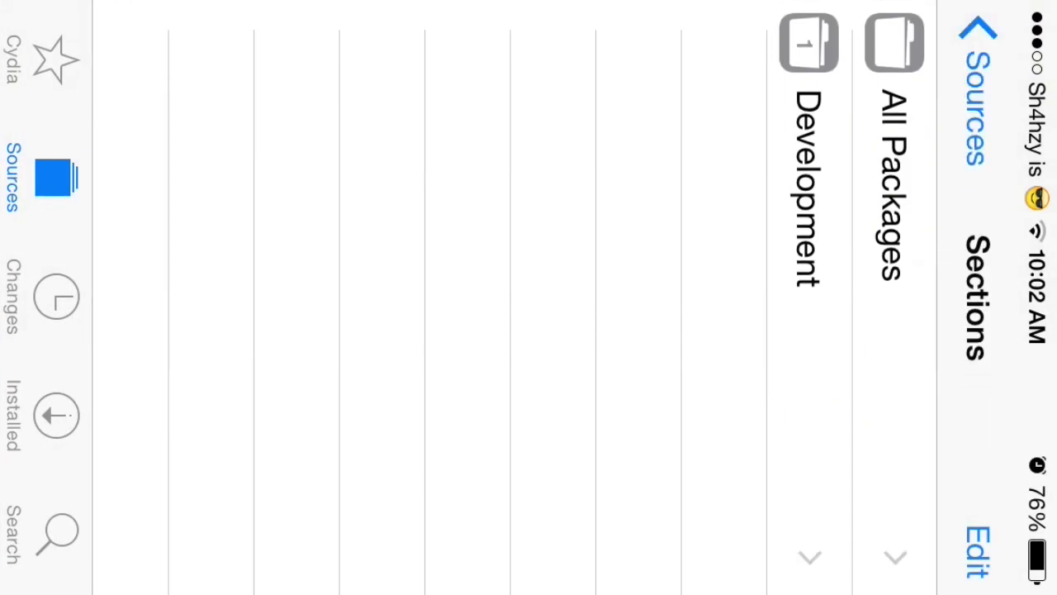
{"action": "left_click", "coordinate": [810, 190]}
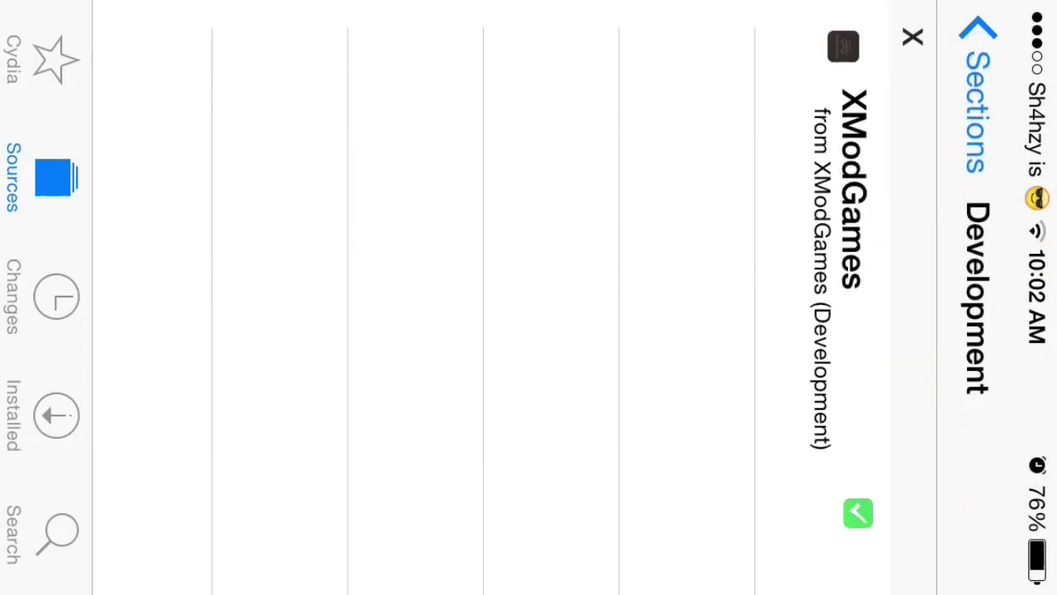
{"action": "left_click", "coordinate": [842, 272]}
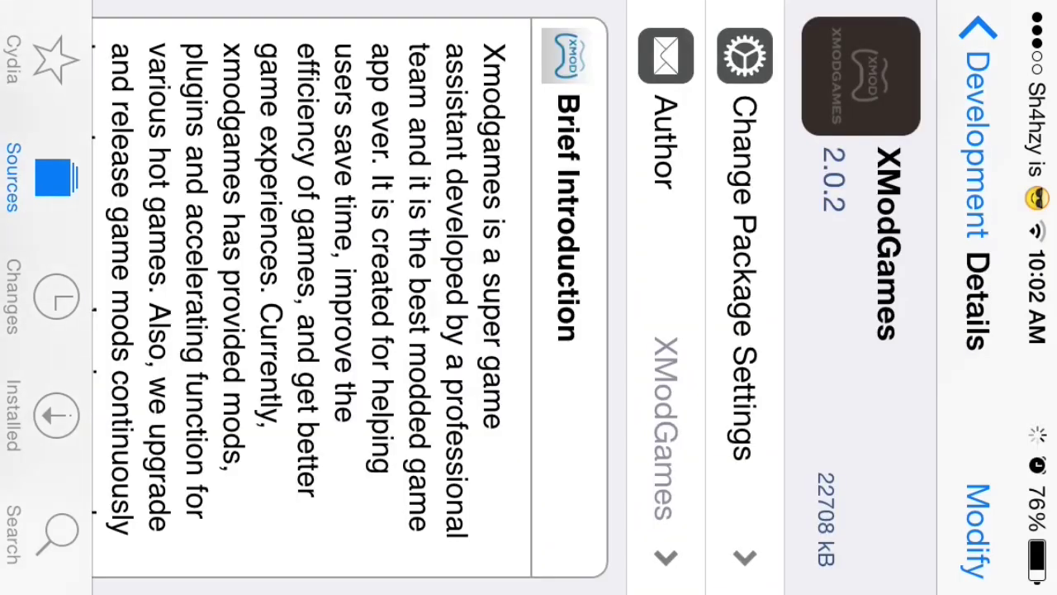
Cancel the package's Modify options unchanged and return to Development
{"action": "left_click", "coordinate": [977, 529]}
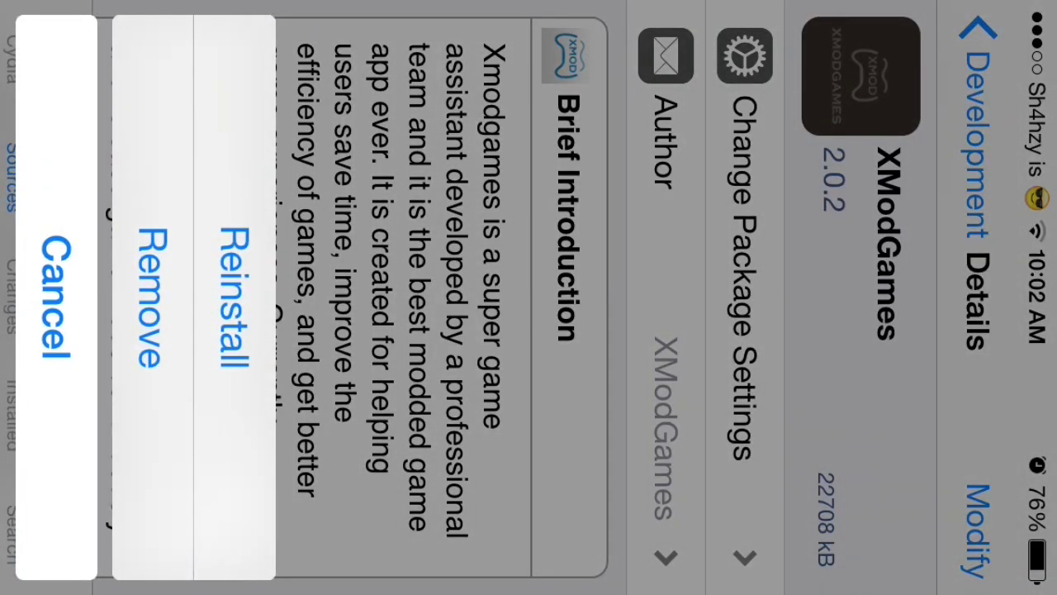
{"action": "left_click", "coordinate": [56, 297]}
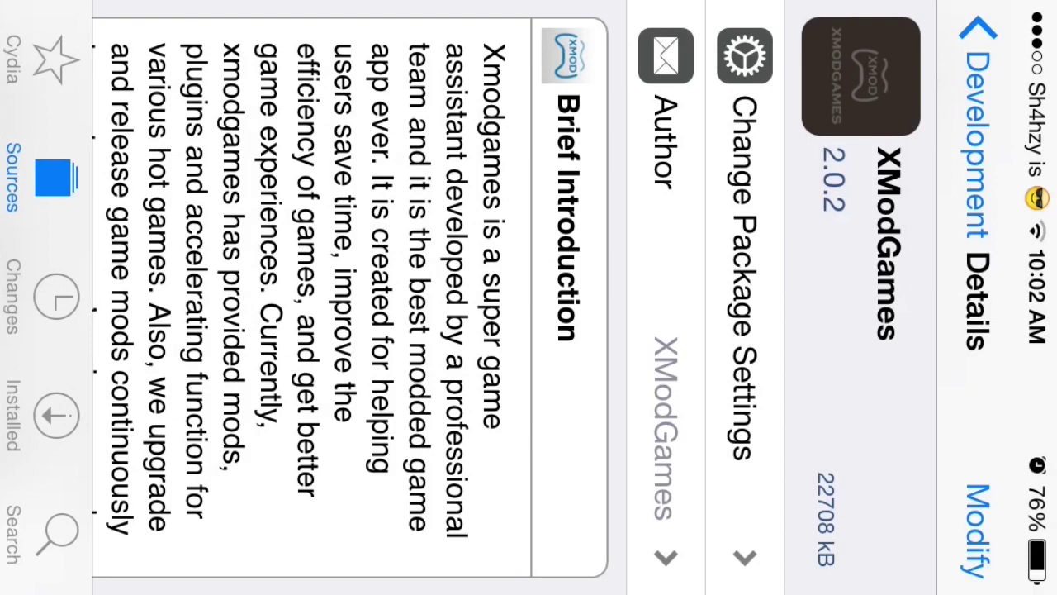
{"action": "left_click", "coordinate": [977, 124]}
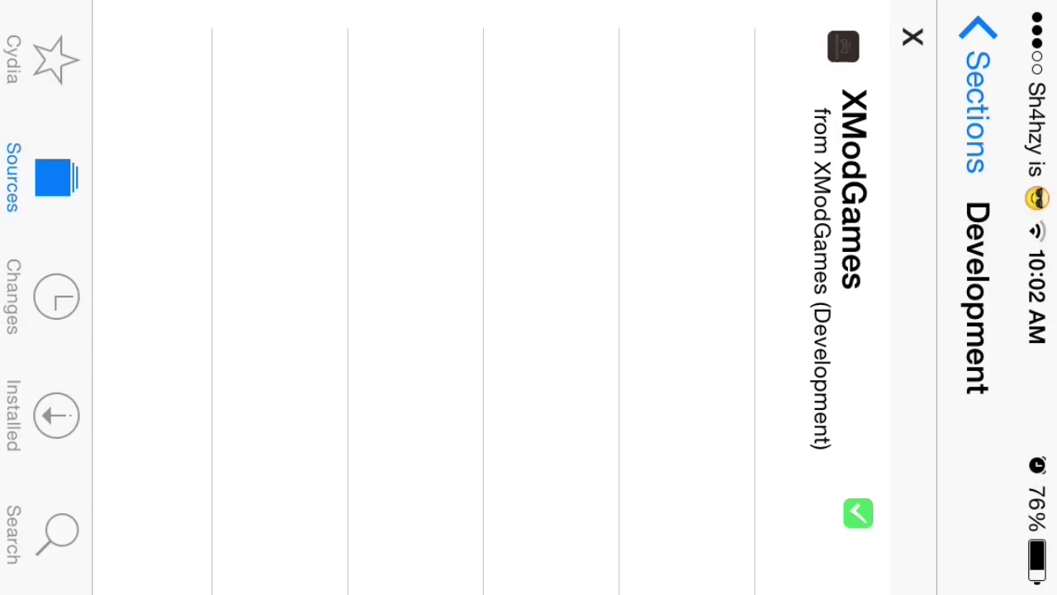
Leave Cydia for the Home Screen and launch the Xmodgames app
{"action": "key", "text": "super"}
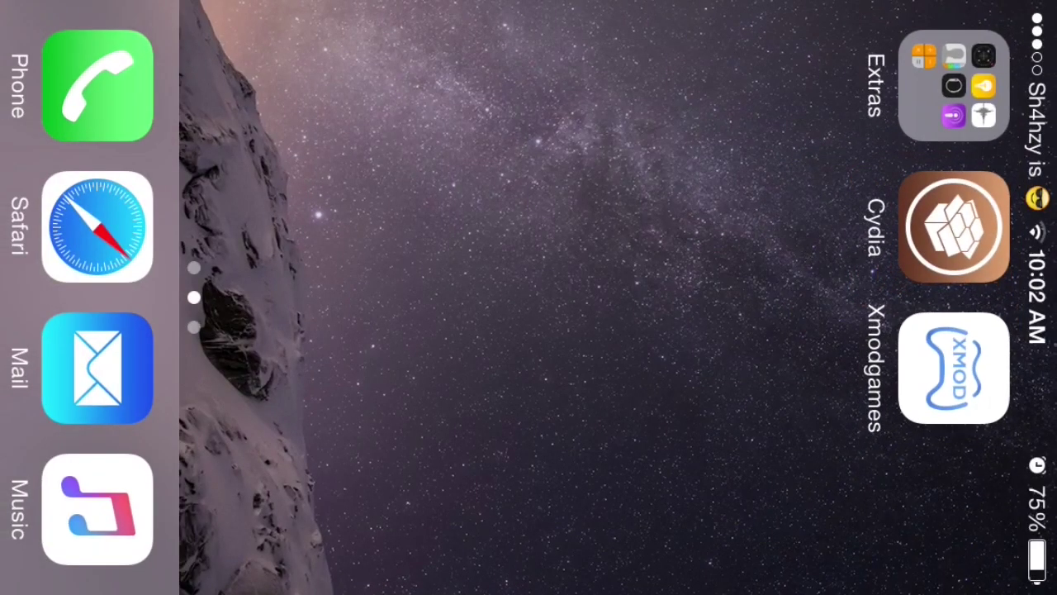
{"action": "left_click", "coordinate": [954, 367]}
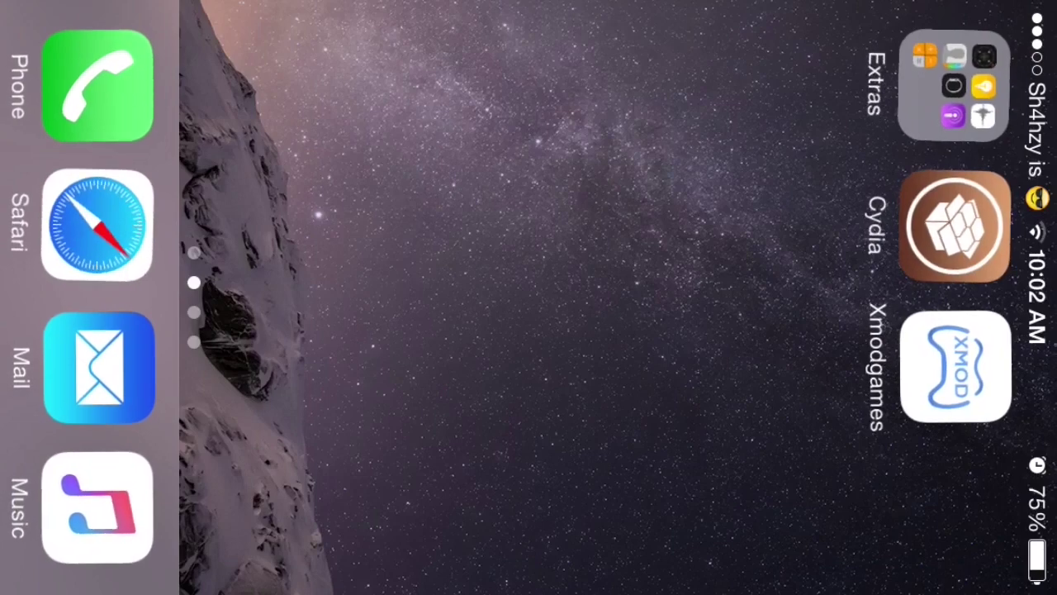
{"action": "left_click", "coordinate": [954, 367]}
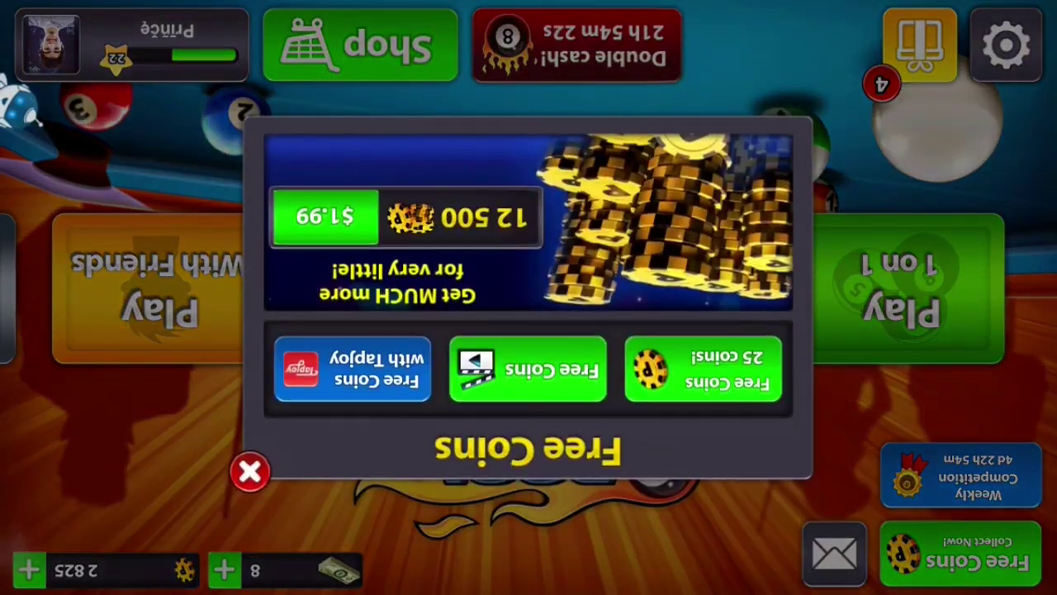
Collect the 25 hourly free coins and close the offer
{"action": "left_click", "coordinate": [703, 368]}
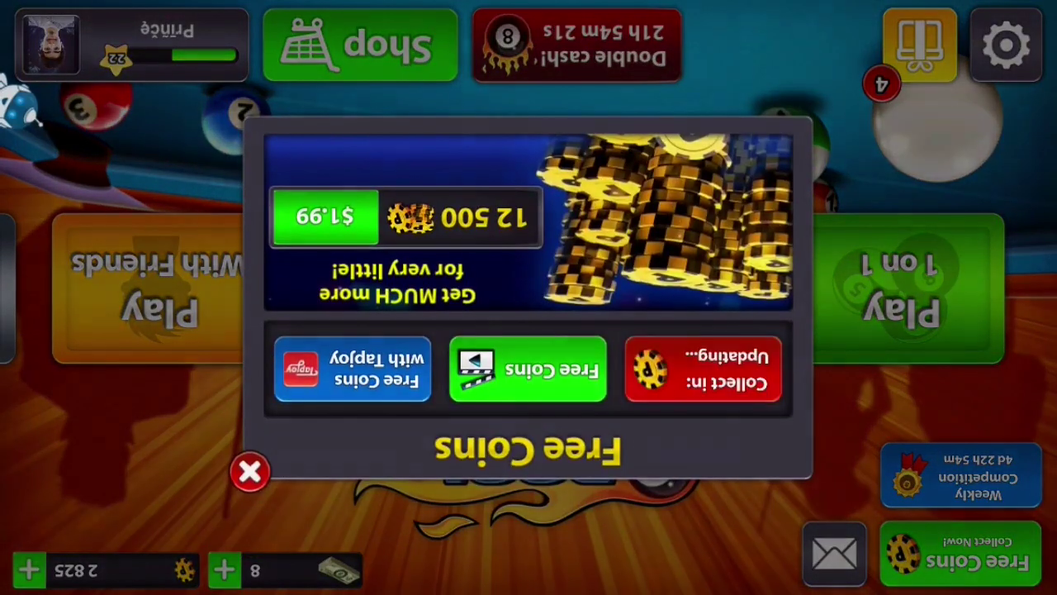
{"action": "left_click", "coordinate": [523, 141]}
{"action": "left_click", "coordinate": [250, 471]}
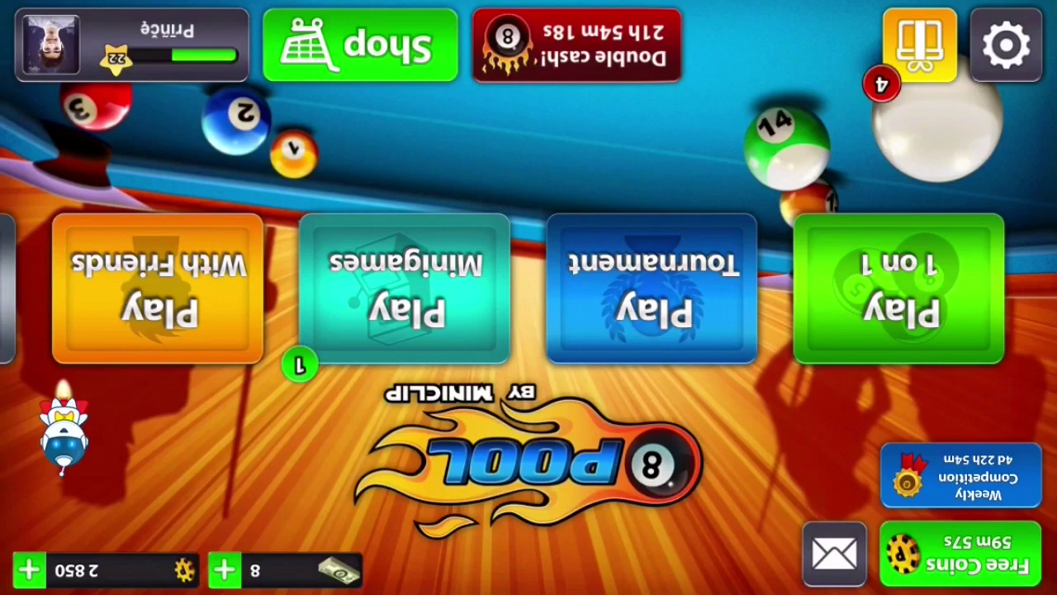
Verify XMod's Unlimited Guideline is on, then show the 1-on-1 venue list
{"action": "left_click", "coordinate": [66, 424]}
{"action": "left_click", "coordinate": [529, 537]}
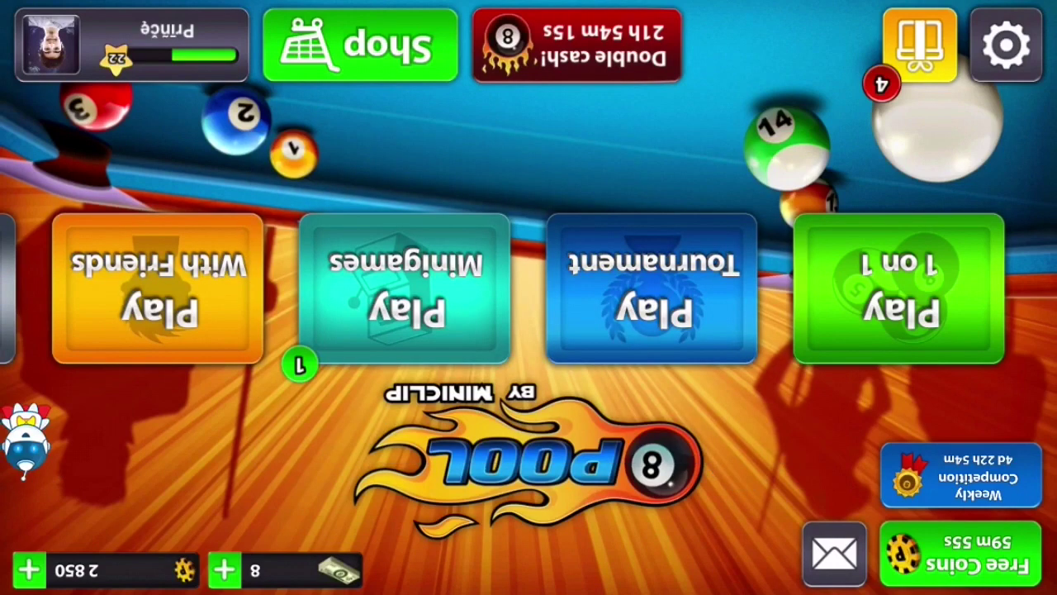
{"action": "left_click", "coordinate": [24, 442]}
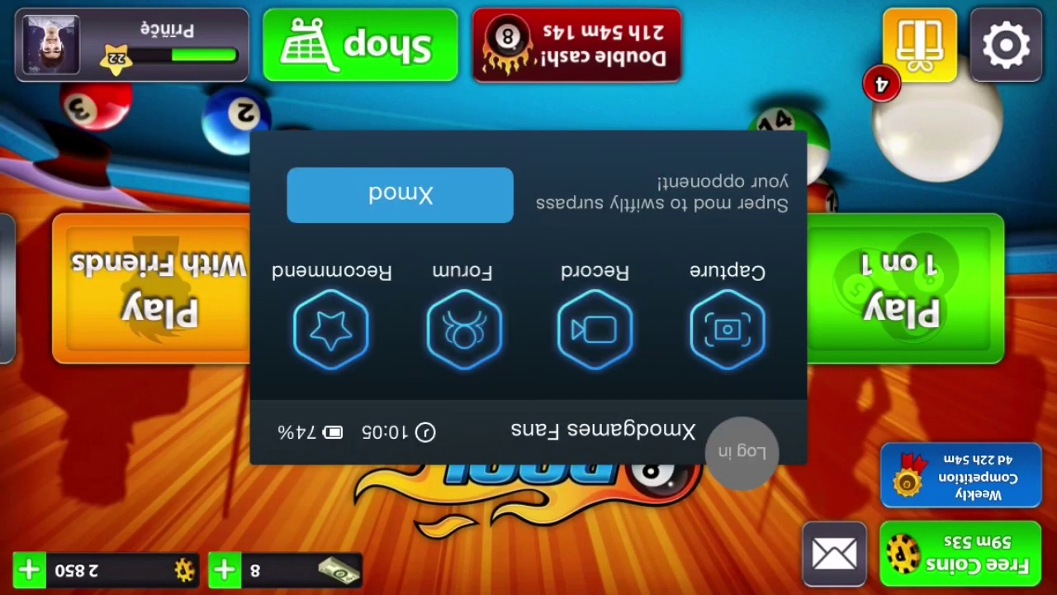
{"action": "left_click", "coordinate": [399, 195]}
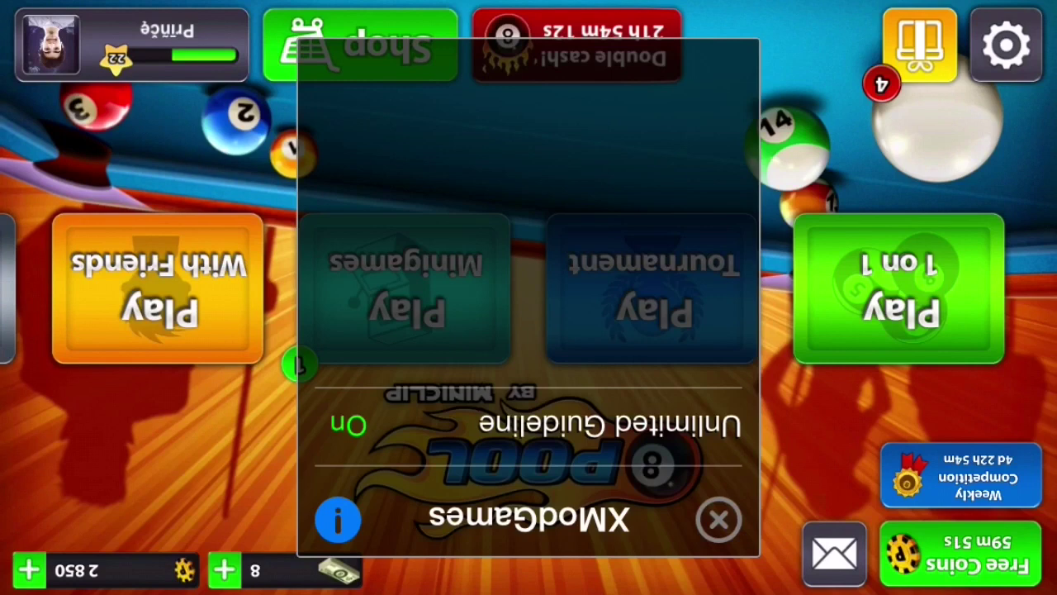
{"action": "left_click", "coordinate": [718, 519]}
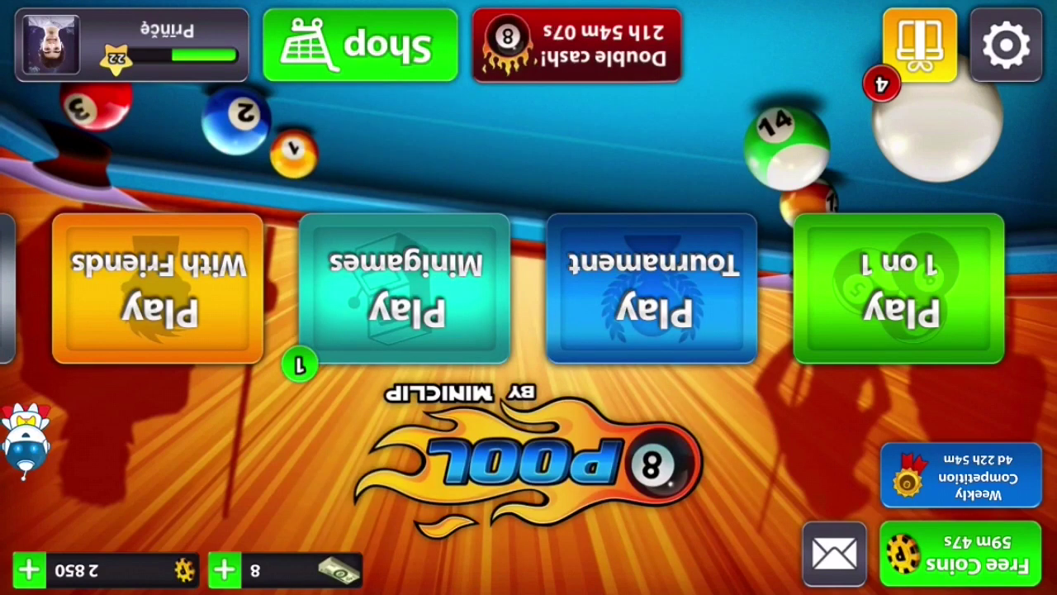
{"action": "left_click", "coordinate": [899, 289]}
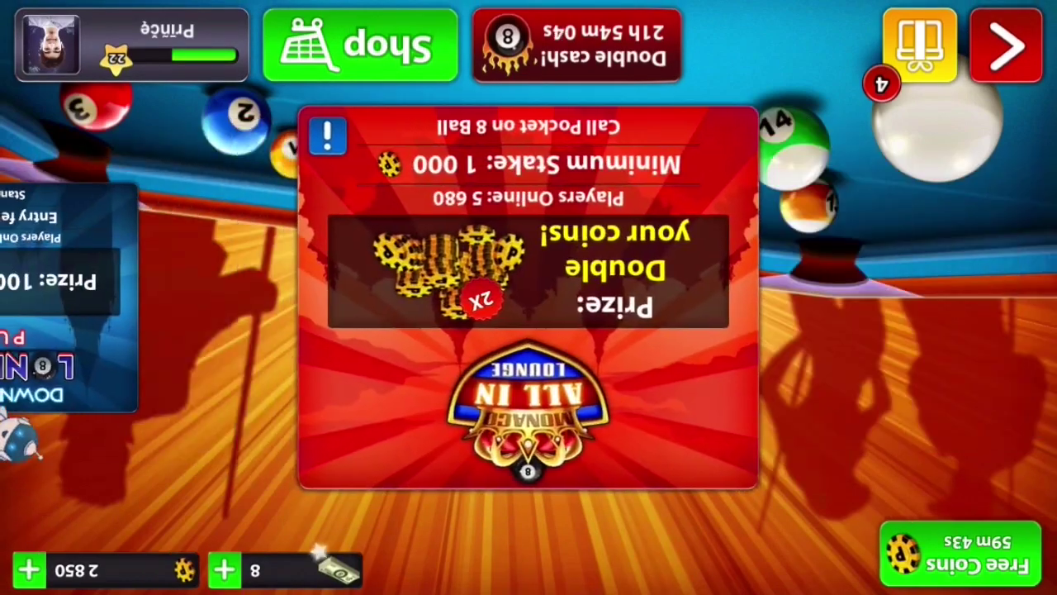
Enter a London Pub 1-on-1 match and shoot at the green ball
{"action": "left_click_drag", "start_coordinate": [331, 298], "coordinate": [677, 297]}
{"action": "left_click", "coordinate": [529, 297]}
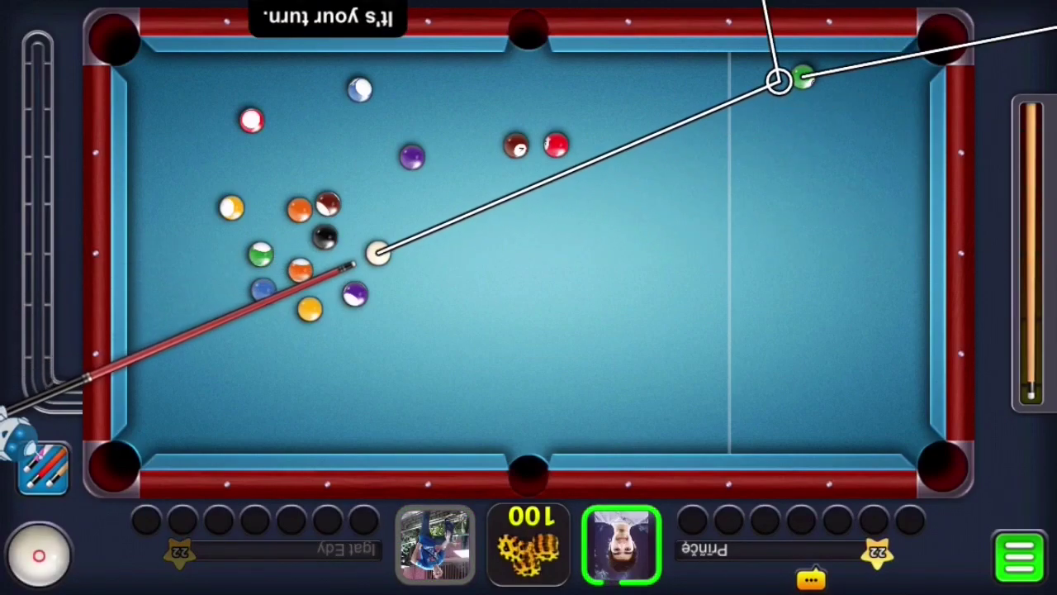
{"action": "left_click_drag", "start_coordinate": [1031, 116], "coordinate": [1031, 314]}
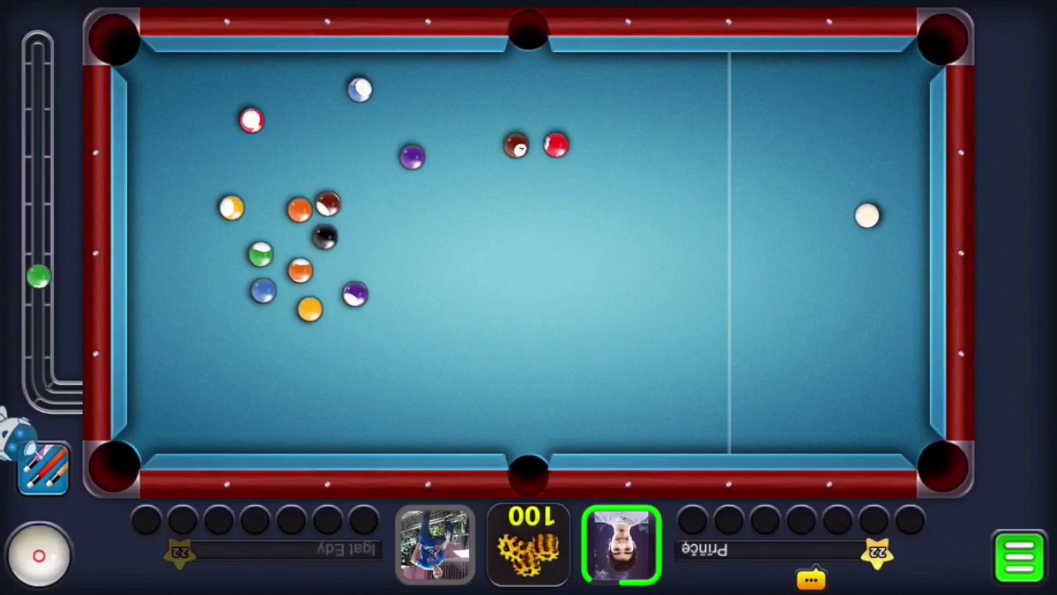
Leave the match and return to the main menu
{"action": "left_click", "coordinate": [1021, 558]}
{"action": "left_click", "coordinate": [979, 341]}
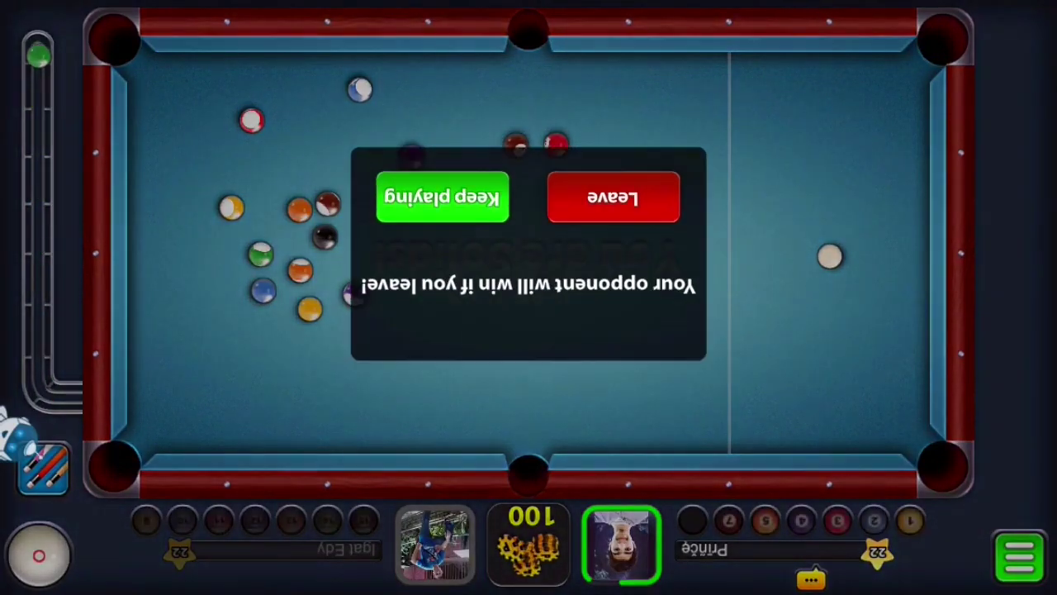
{"action": "left_click", "coordinate": [634, 184]}
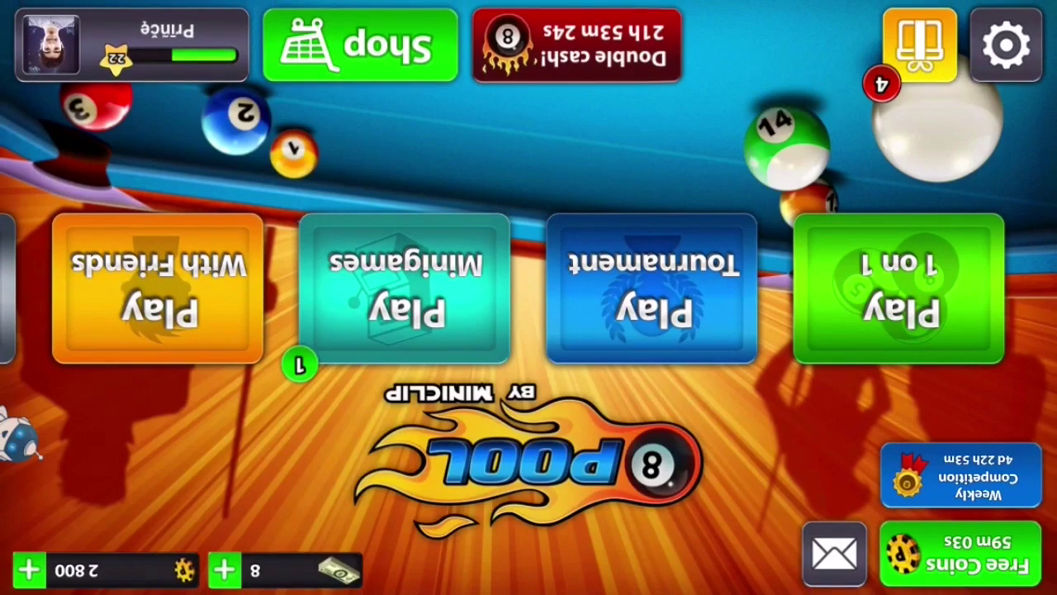